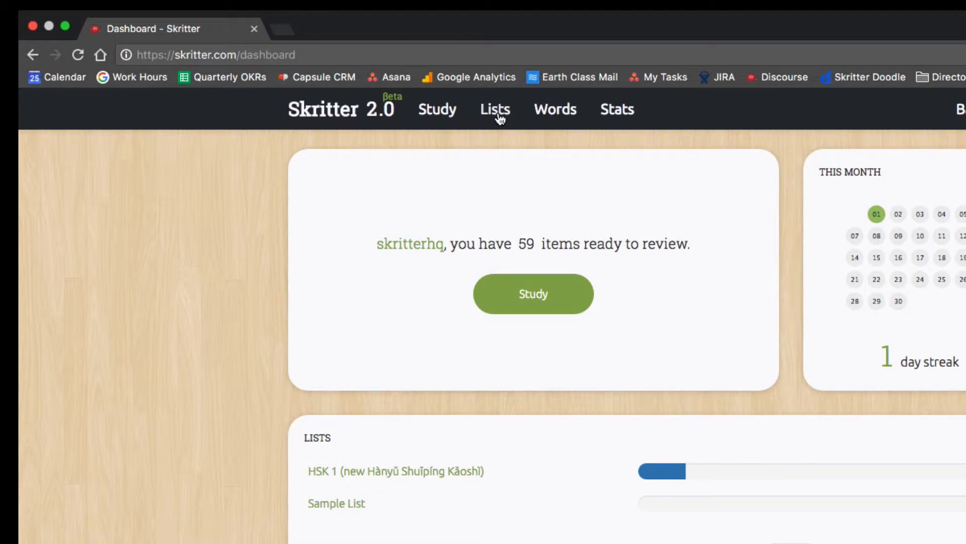
Open a blank Create new list form from the Lists page.
click(497, 112)
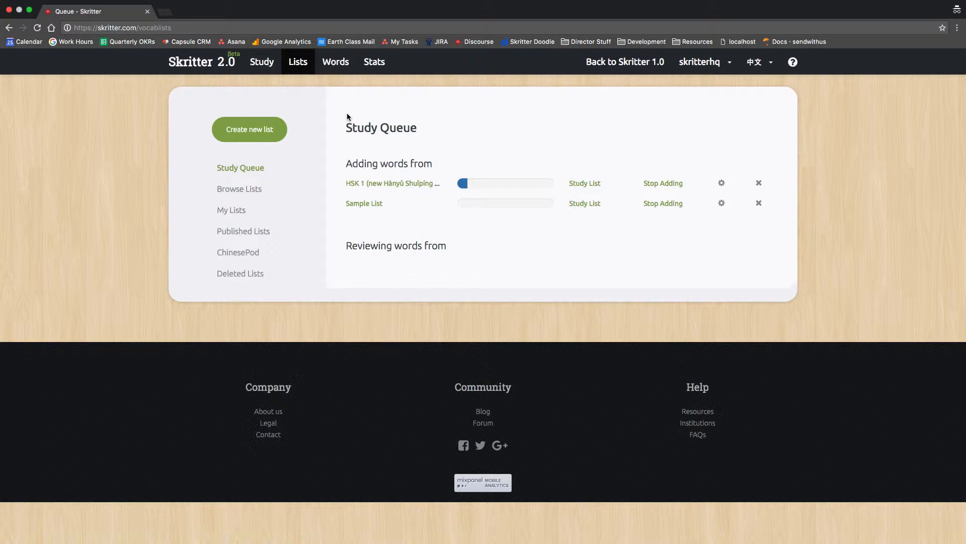
click(259, 127)
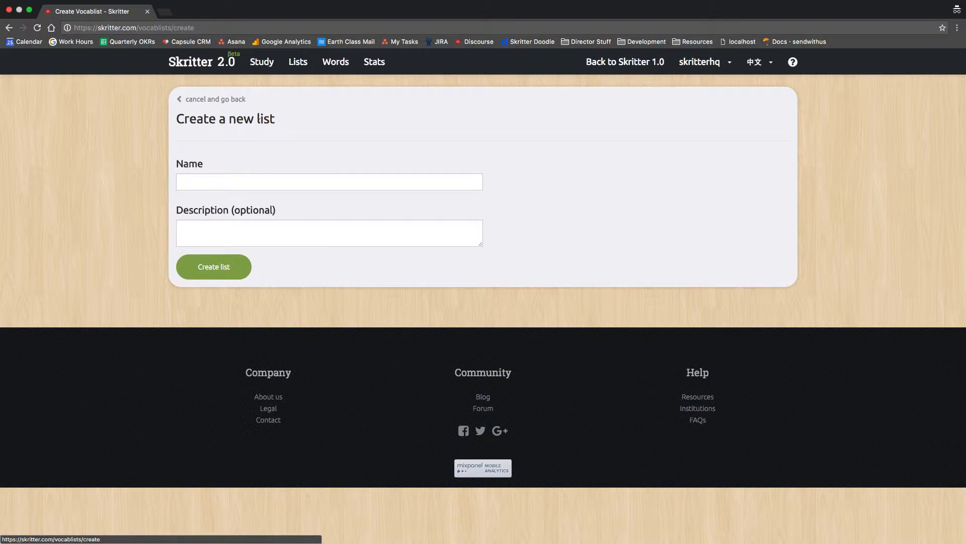
Create a vocab list named 'Sample List' with an empty description.
click(234, 180)
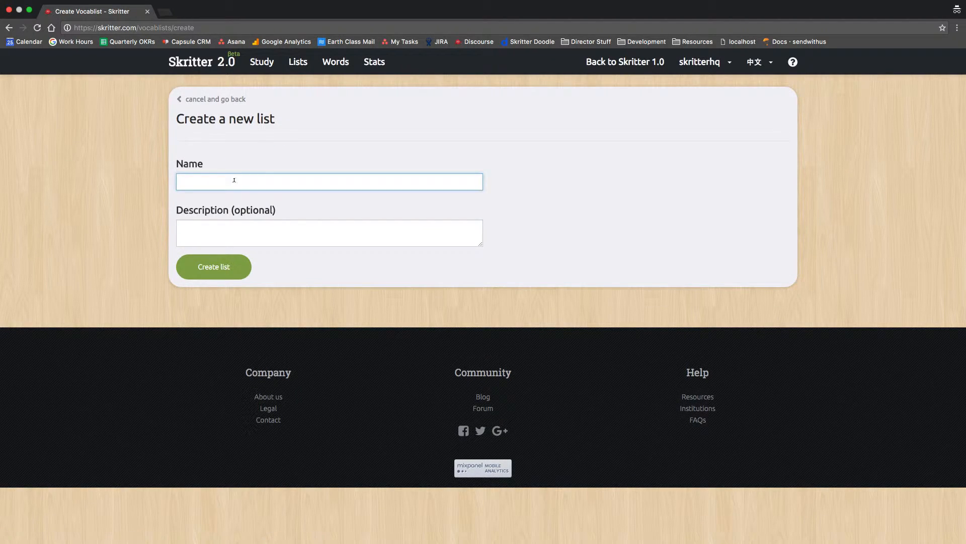
text(Sample List)
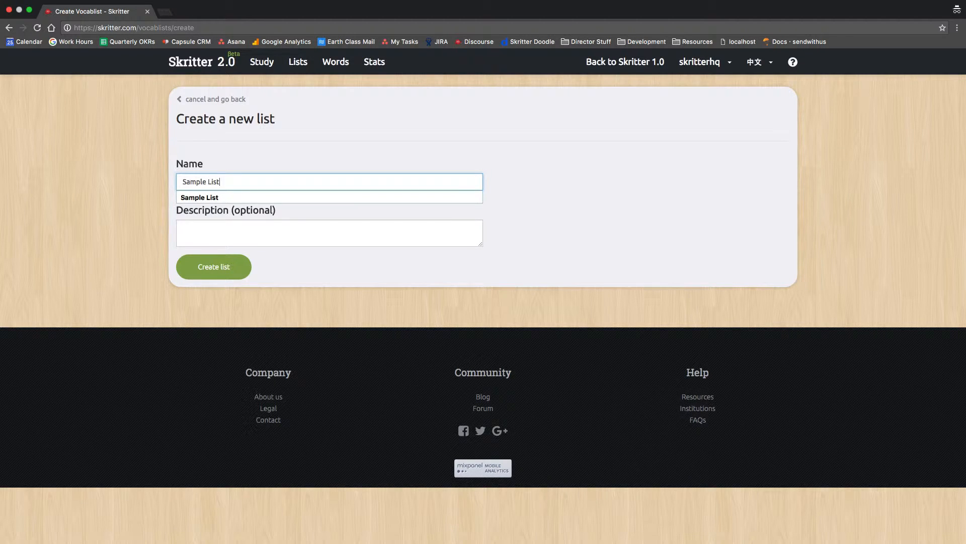
click(291, 165)
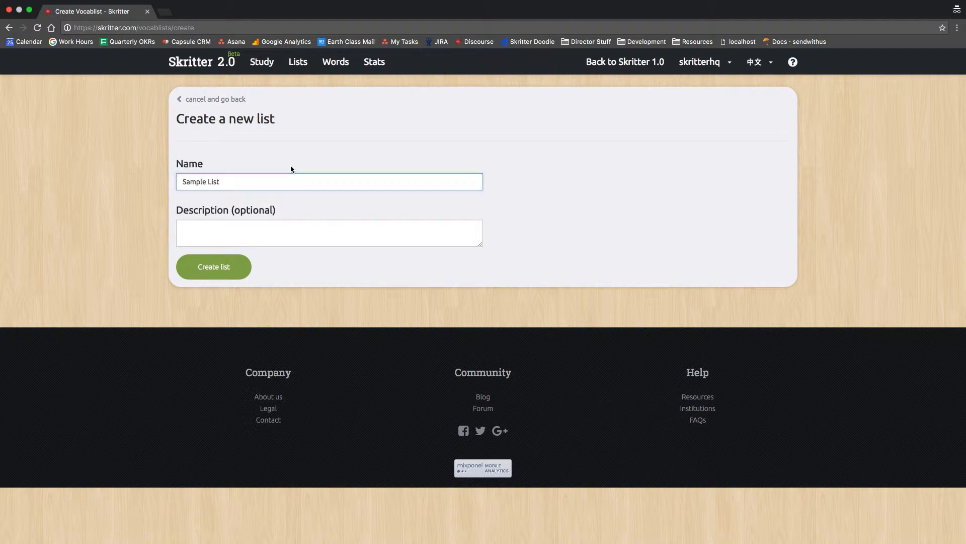
click(284, 227)
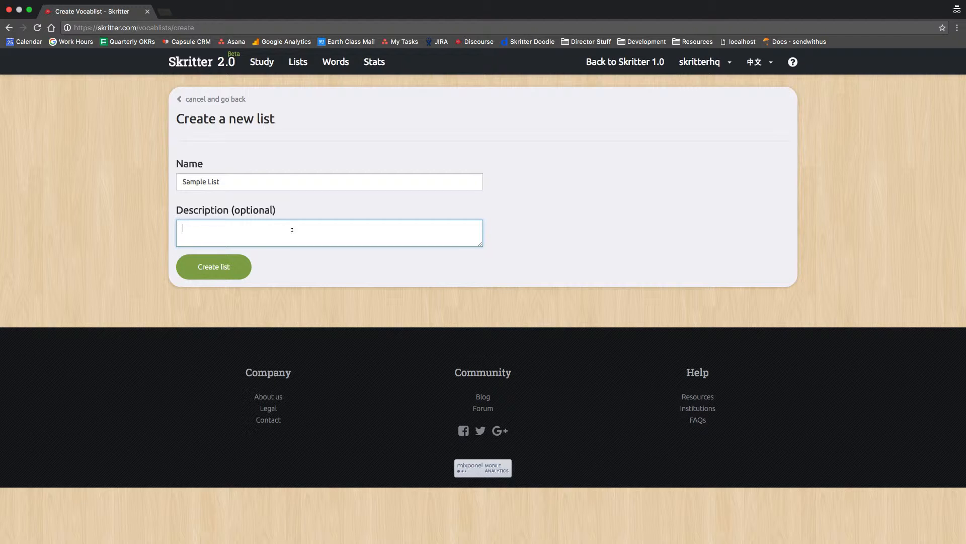
click(211, 267)
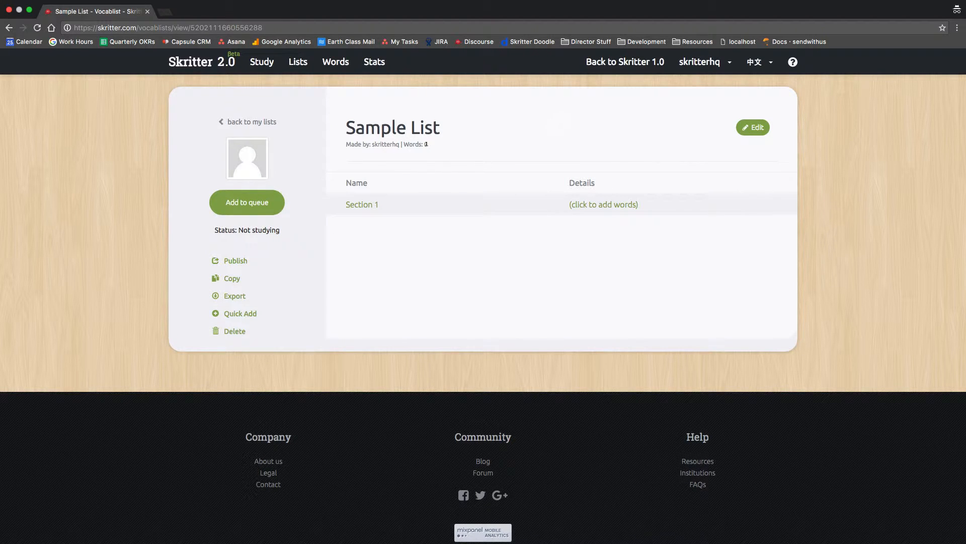
Add Sections 2, 3 and 4 to Sample List and save the list.
click(744, 133)
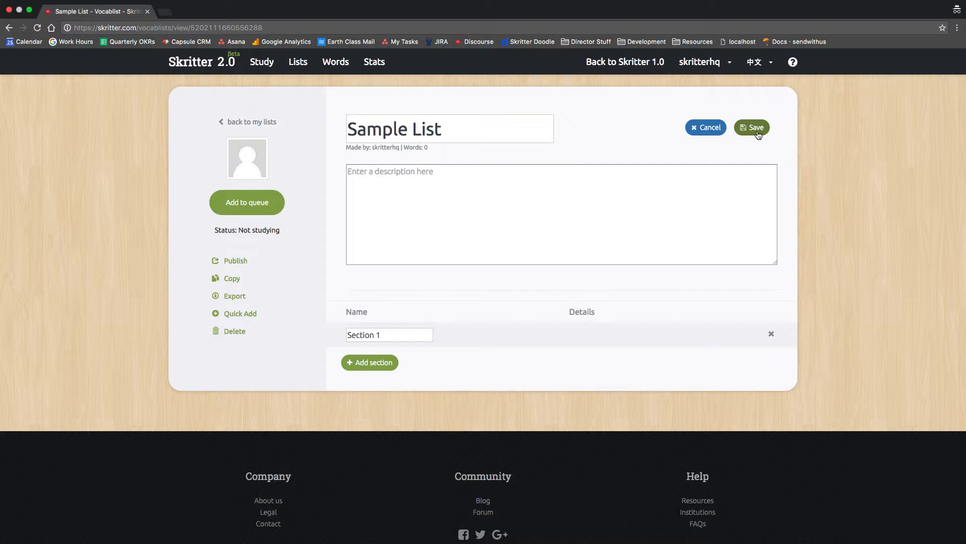
click(380, 362)
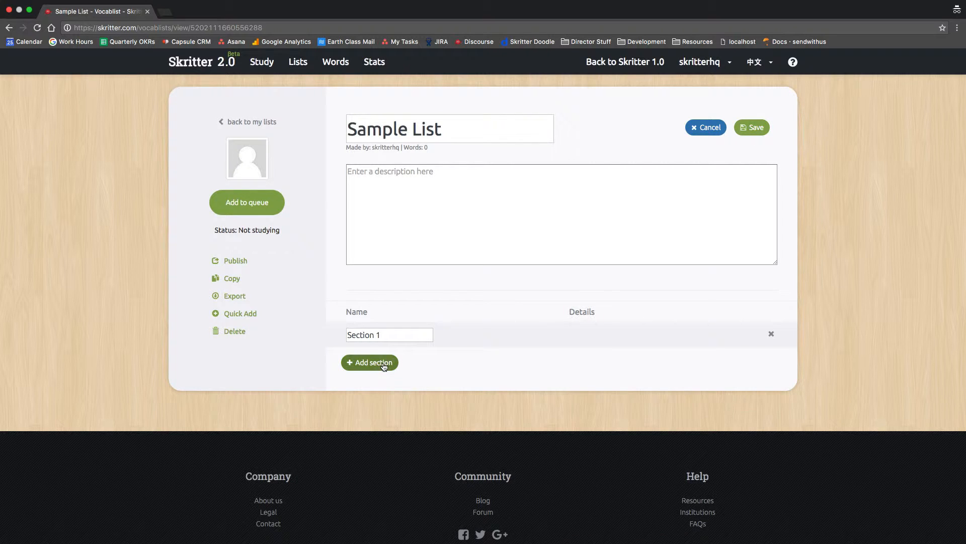
click(381, 386)
click(388, 413)
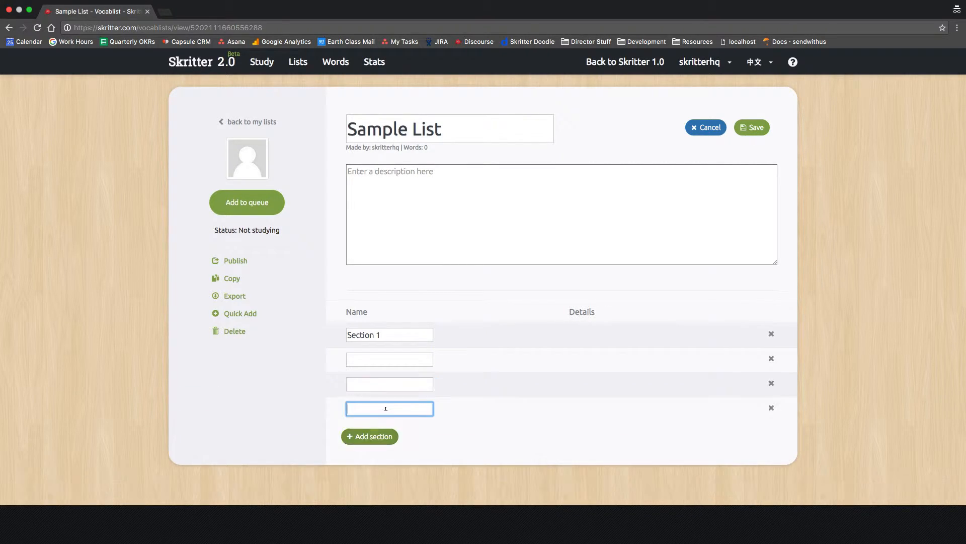
click(401, 359)
click(395, 386)
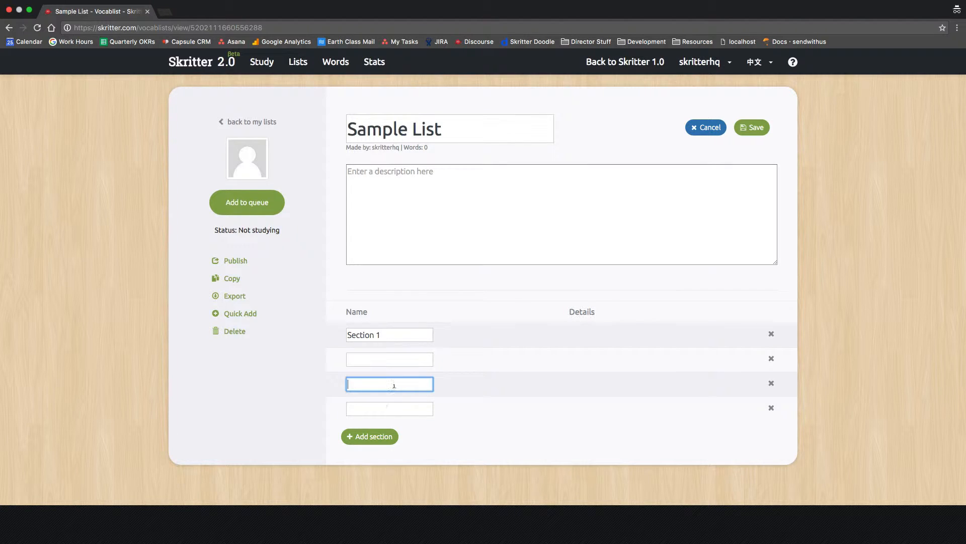
click(396, 405)
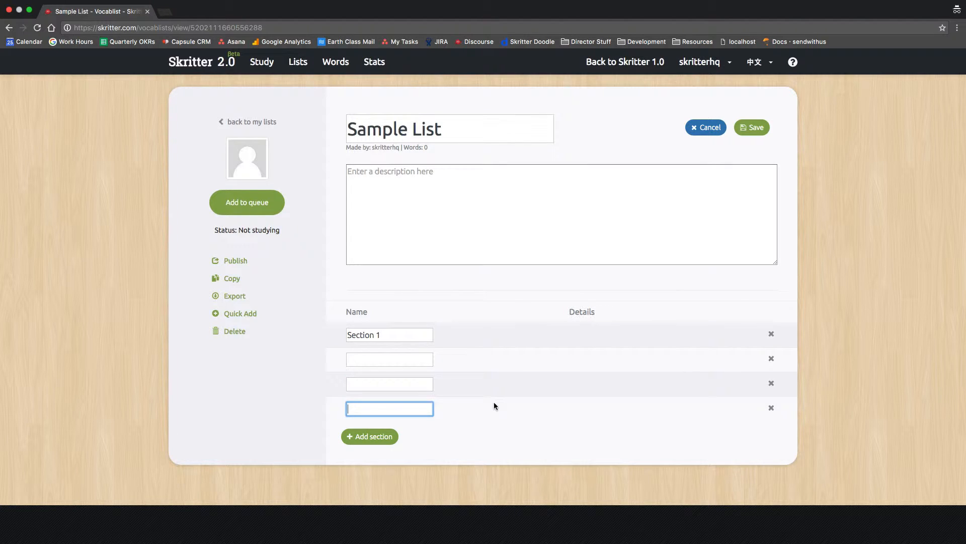
click(377, 354)
click(753, 129)
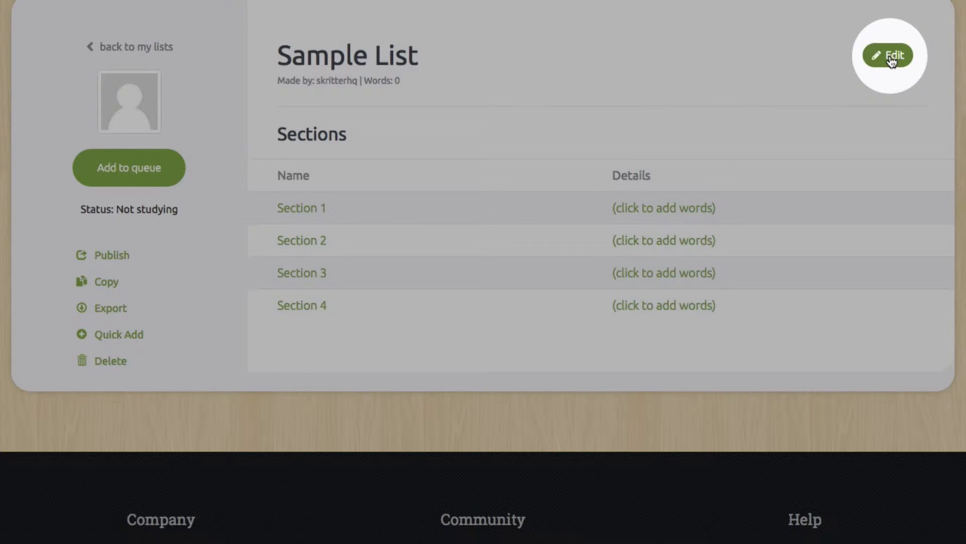
Open Section 1 of Sample List in edit mode.
click(659, 201)
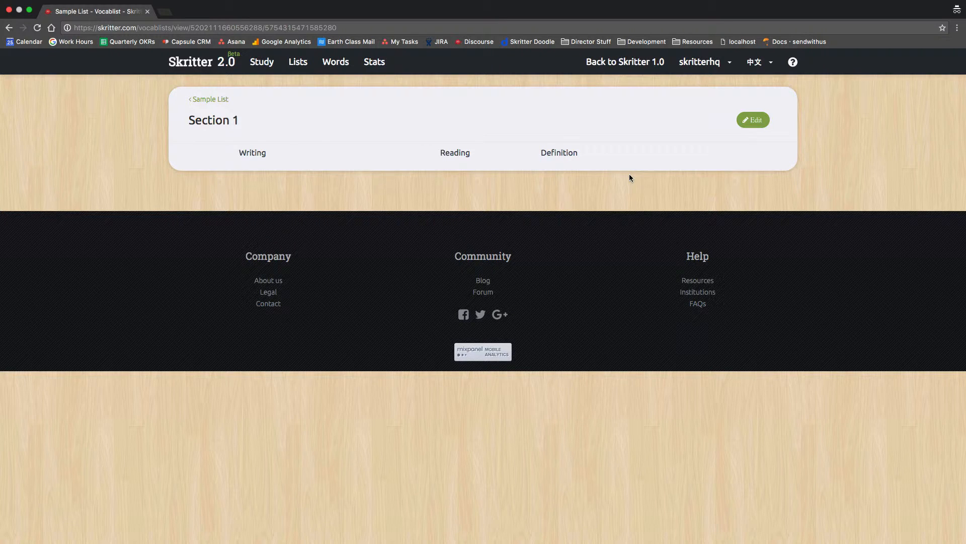
click(753, 121)
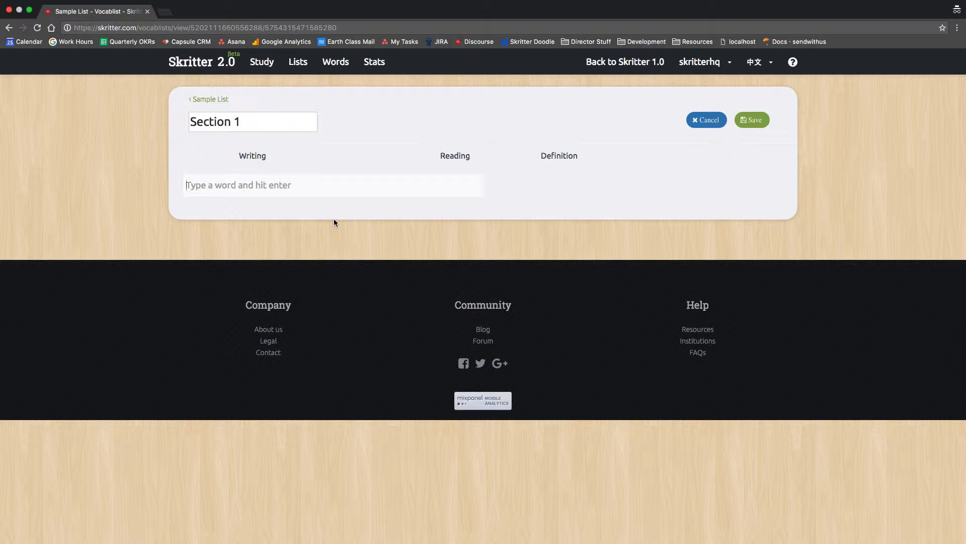
Add 中文 (zhōngwén) and 中国 (zhōngguó) to Section 1 using pinyin input.
text(zhongwen)
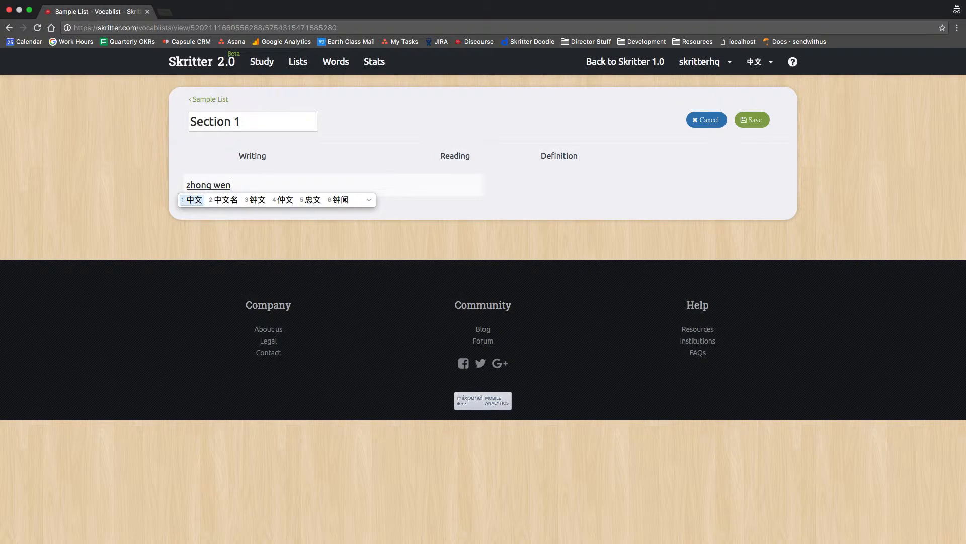
key(space)
key(Return)
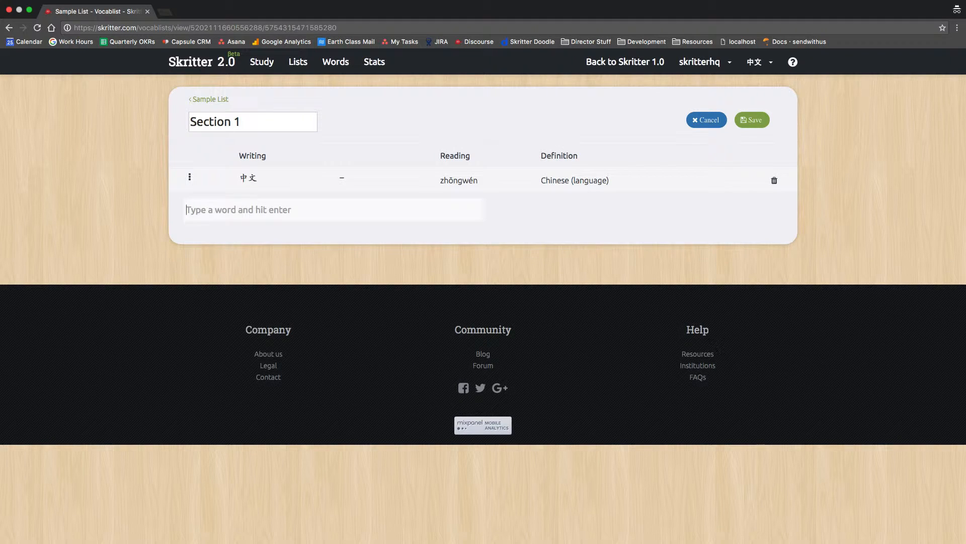
text(zhongg)
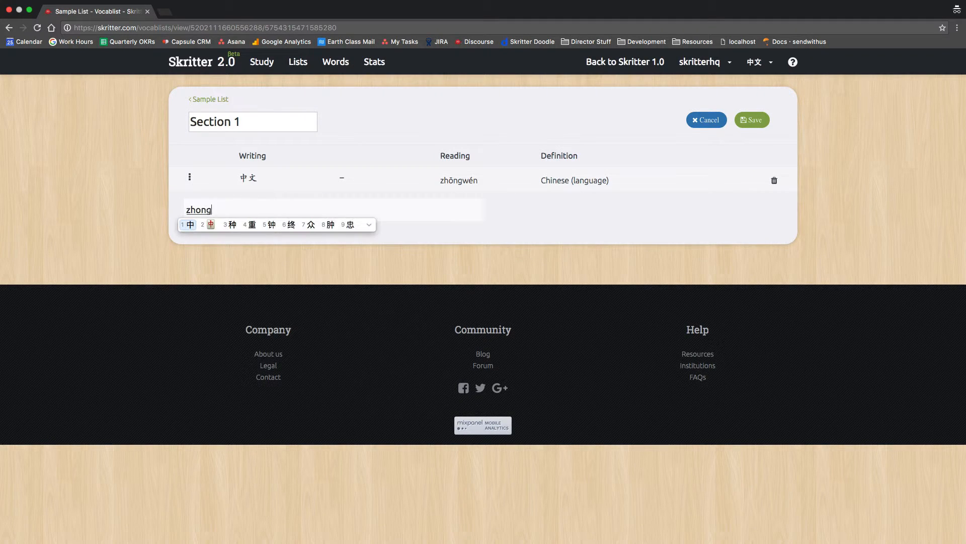
key(space)
key(Return)
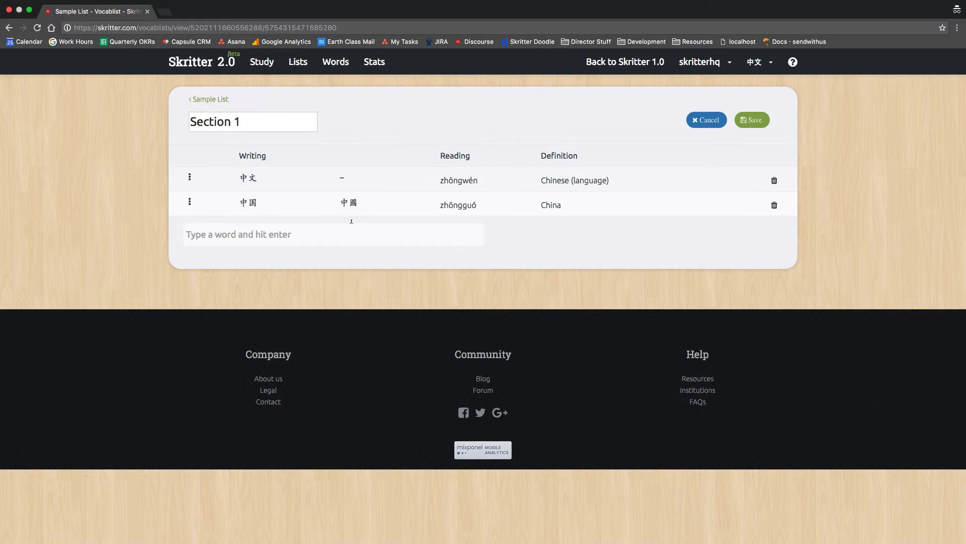
Add 是 (shì) to Section 1 by entering the pinyin shi4.
text(shi4)
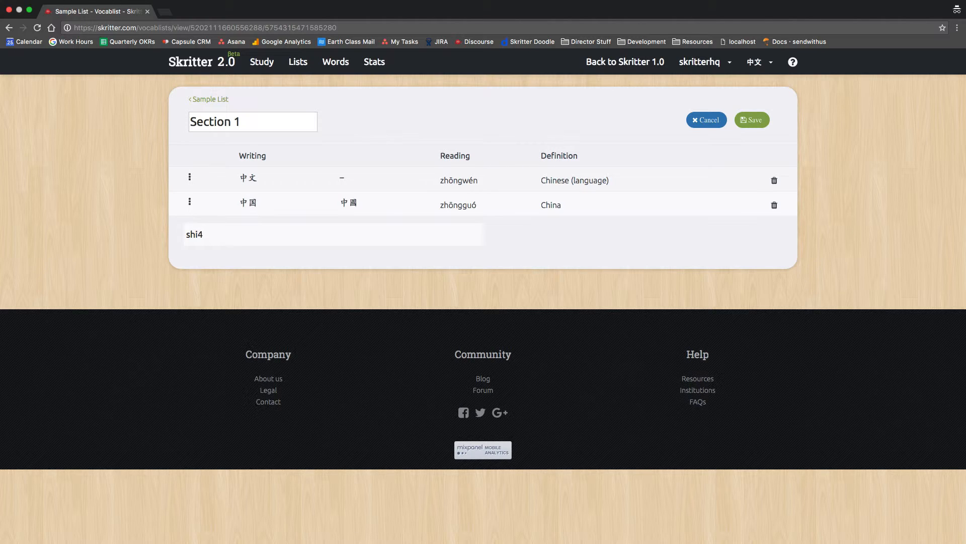
key(Return)
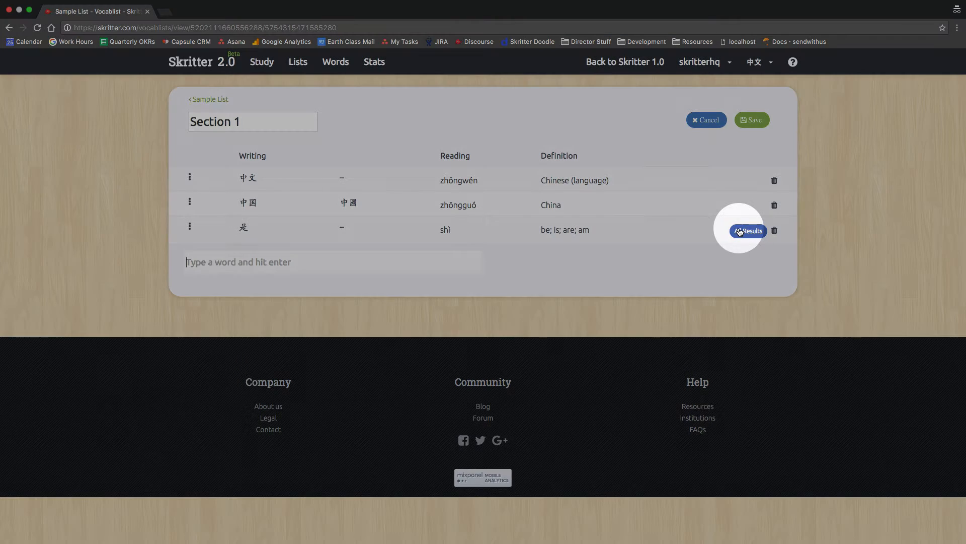
Replace the third entry 是 with 事 (matter; affair) from the shì dictionary matches.
click(739, 231)
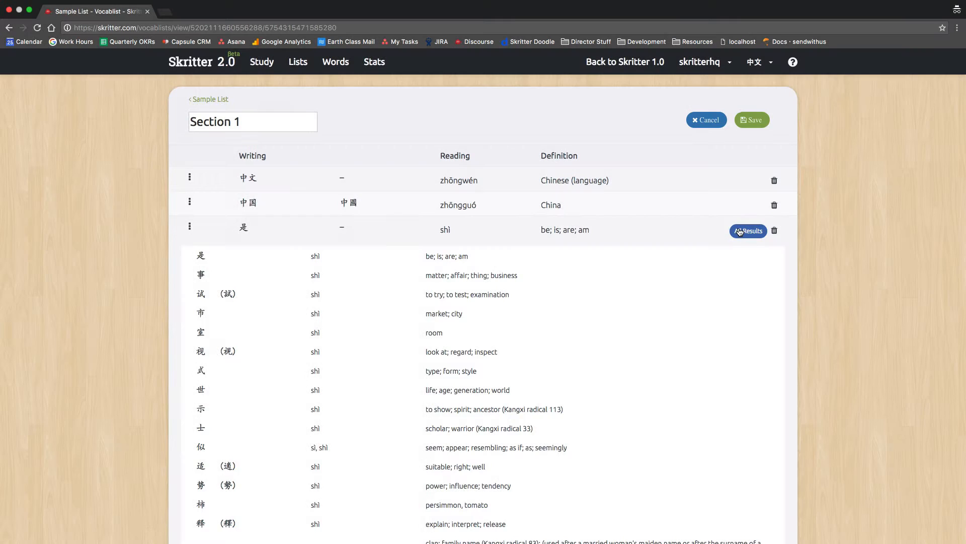
scroll(592, 272, down, 2)
scroll(591, 272, down, 2)
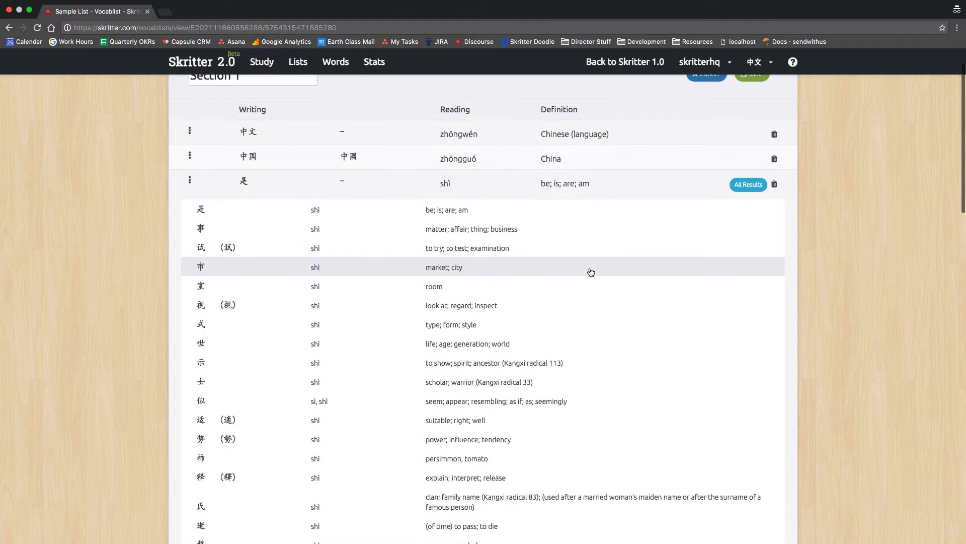
scroll(589, 272, up, 1)
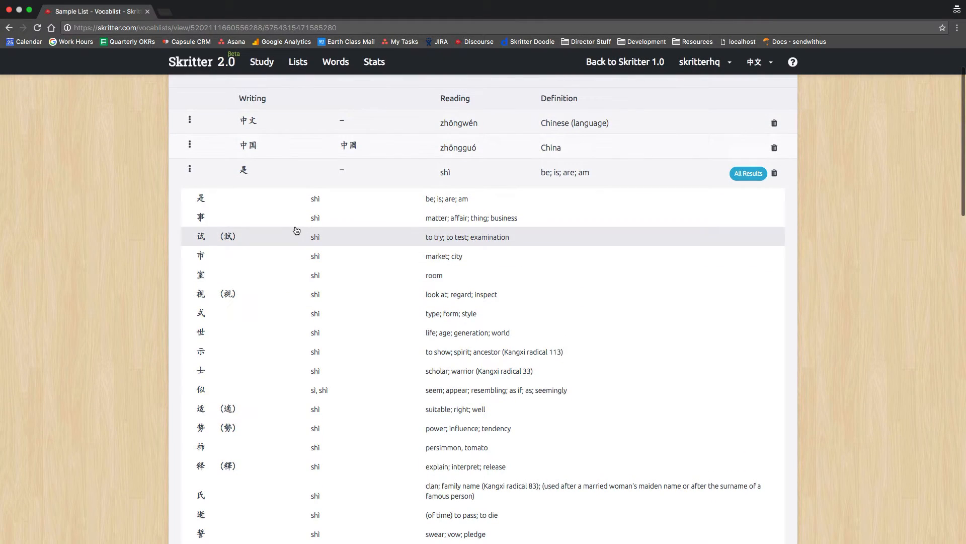
scroll(297, 231, up, 1)
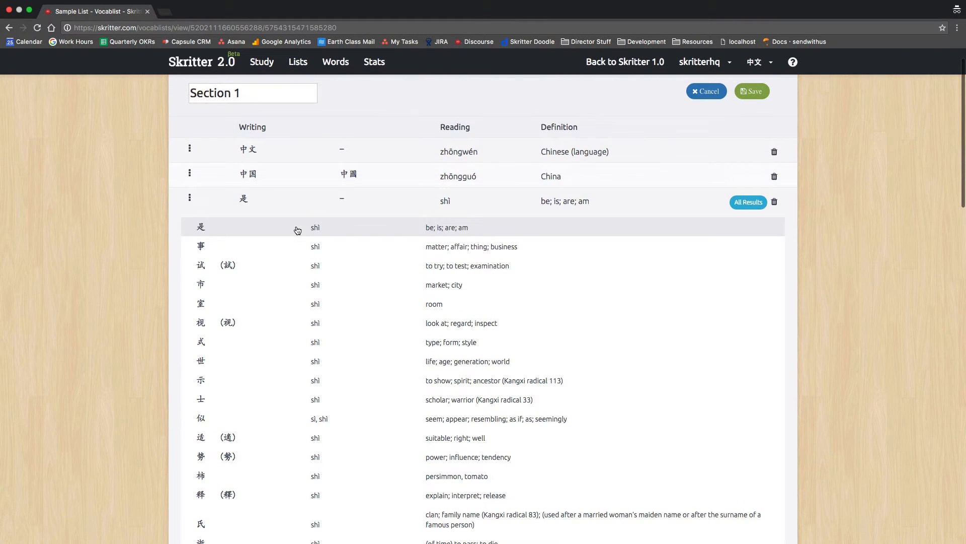
click(227, 247)
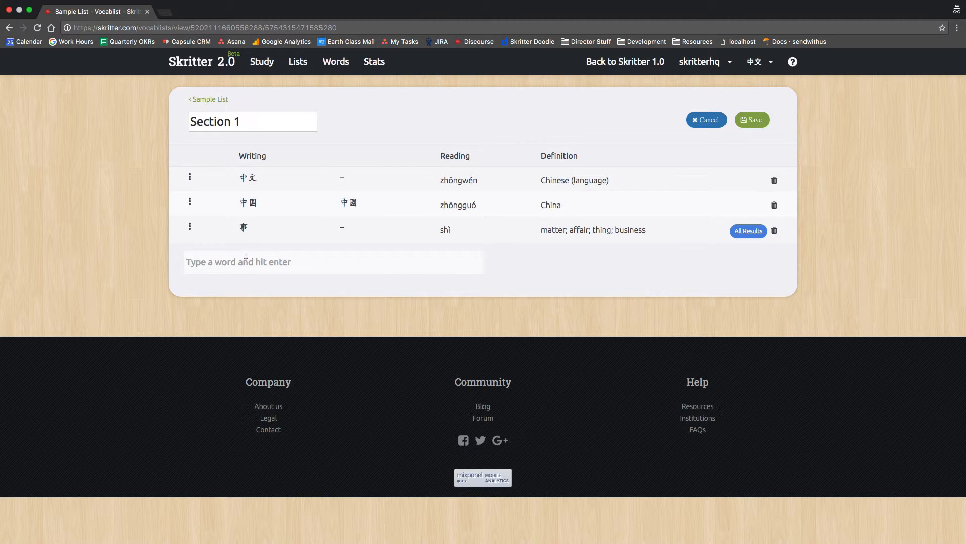
Add 很好, 你好 and 好不好 to Section 1 and delete the extra 是 entry.
text(han)
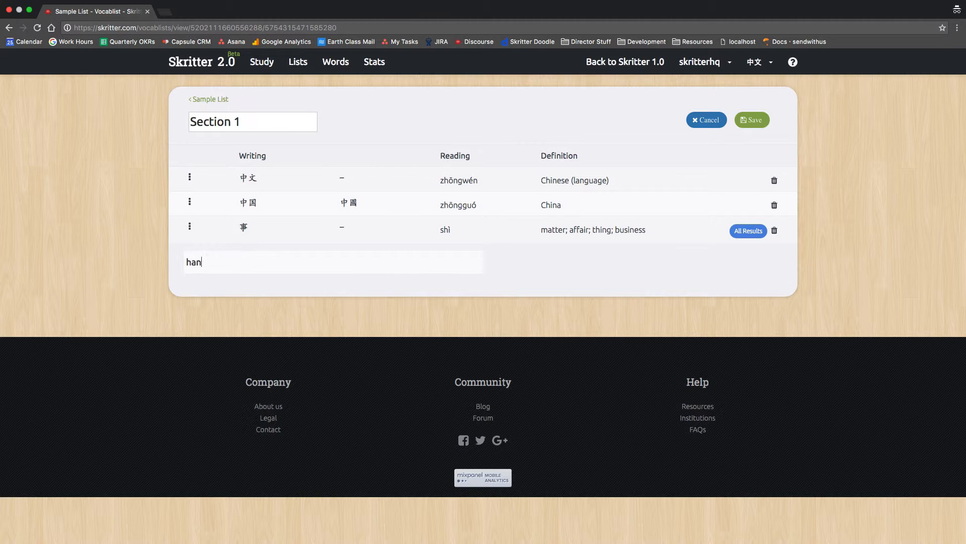
key(BackSpace)
key(BackSpace)
key(BackSpace)
text(han)
key(BackSpace)
key(BackSpace)
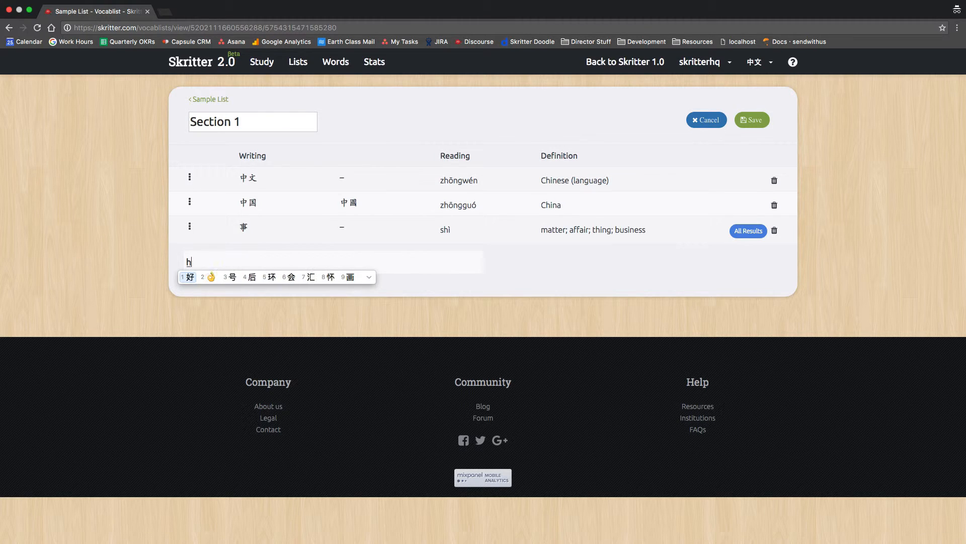
text(enhao  )
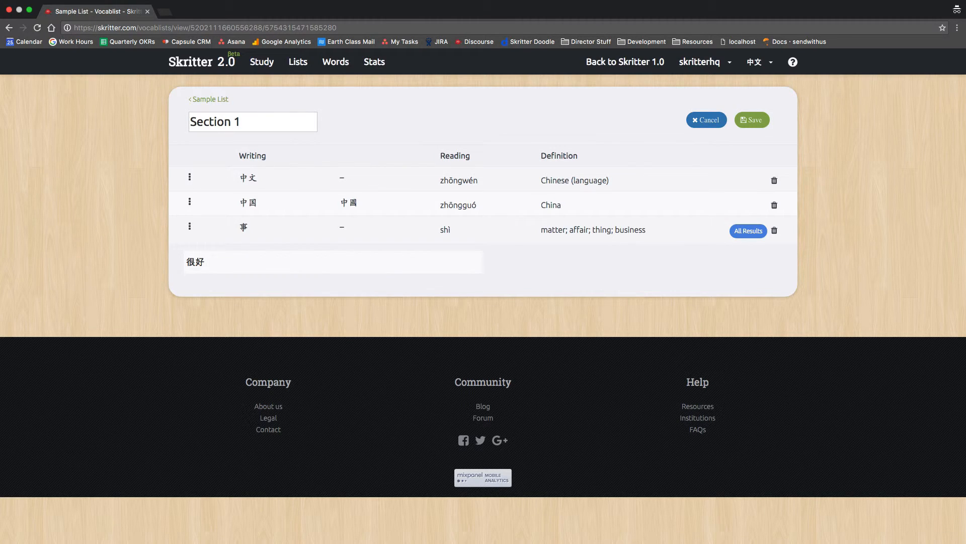
text(nihao  hao)
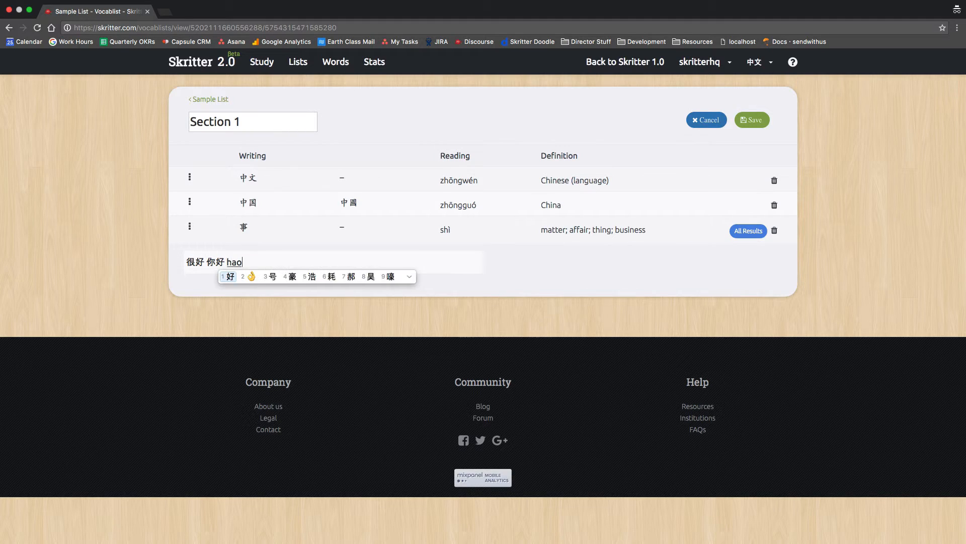
text(buhao)
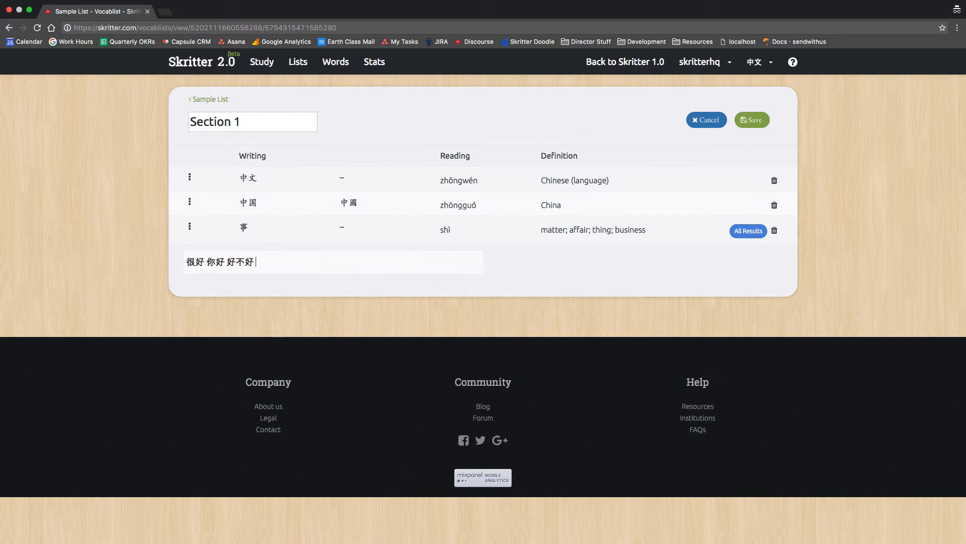
key(Return)
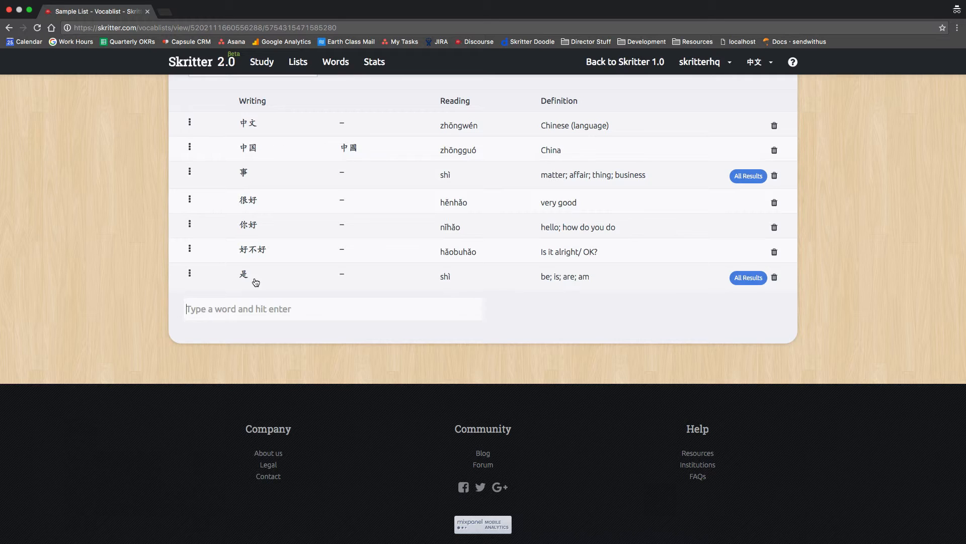
click(775, 279)
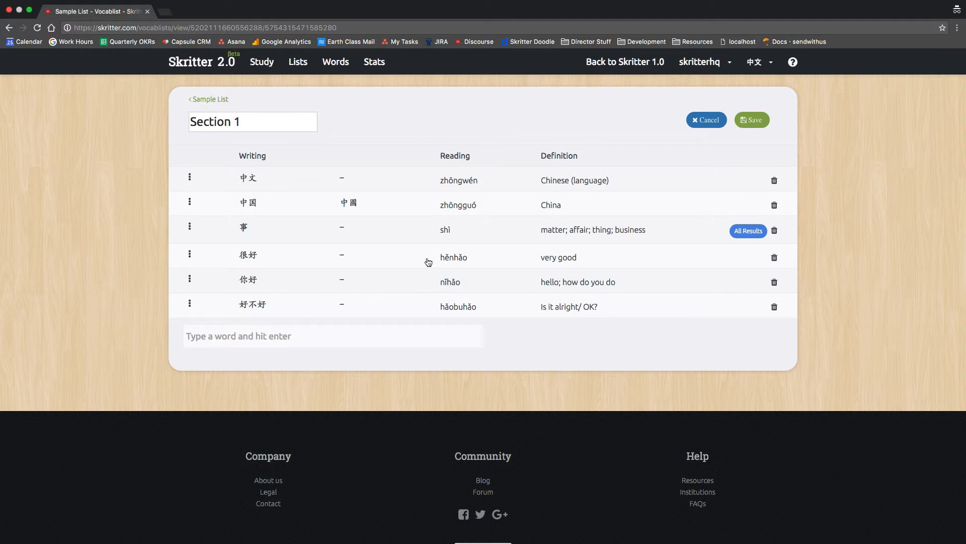
Save Section 1's six words and return to the Sample List overview.
click(742, 123)
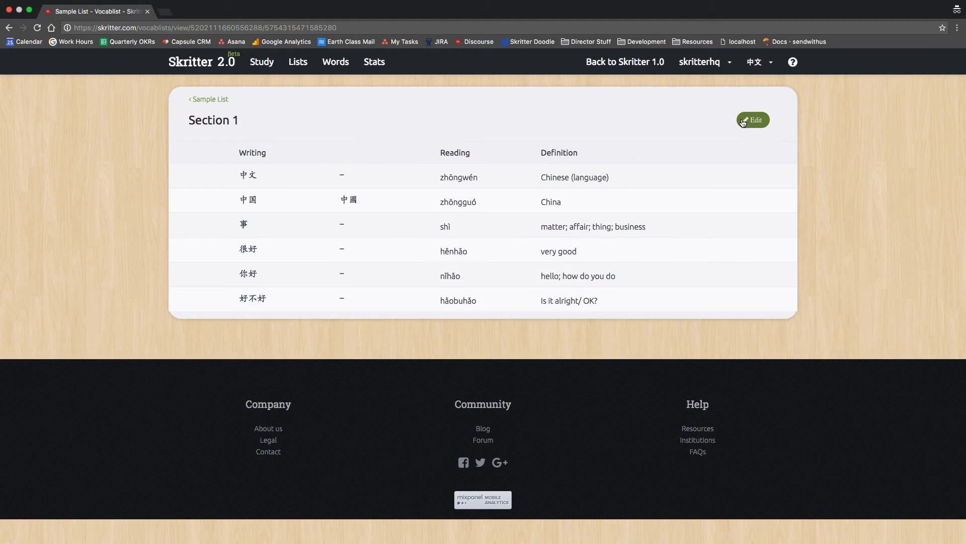
click(210, 99)
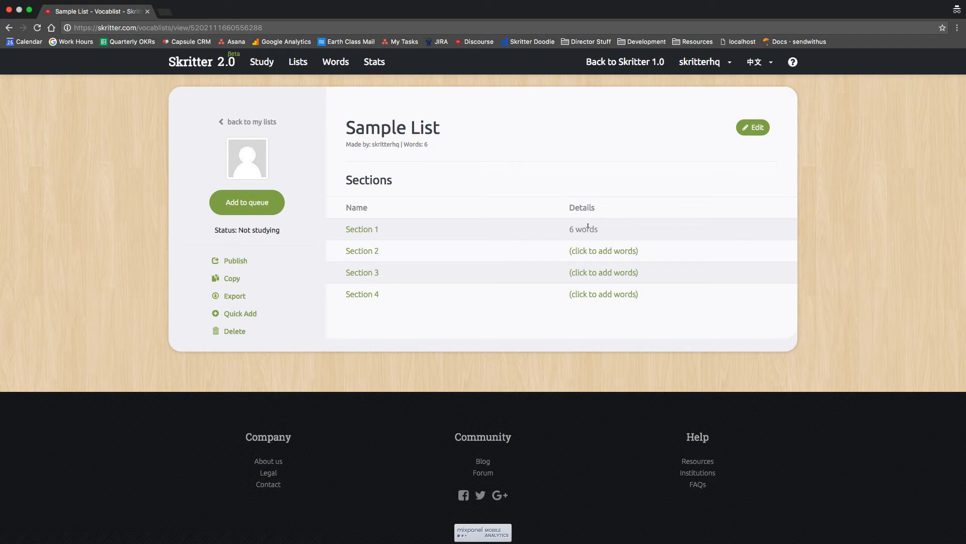
Add Sample List to the study queue, check it under Lists, then return to the dashboard.
click(247, 202)
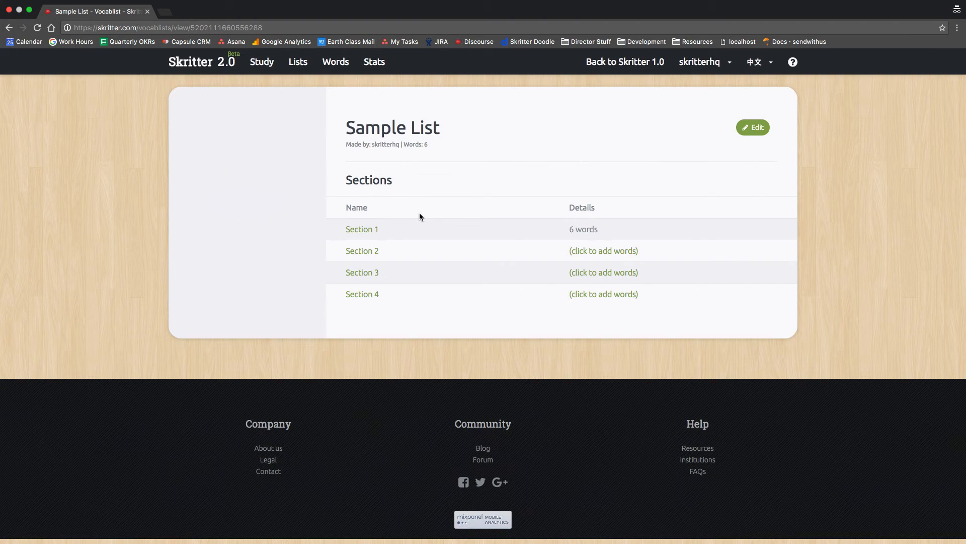
click(298, 61)
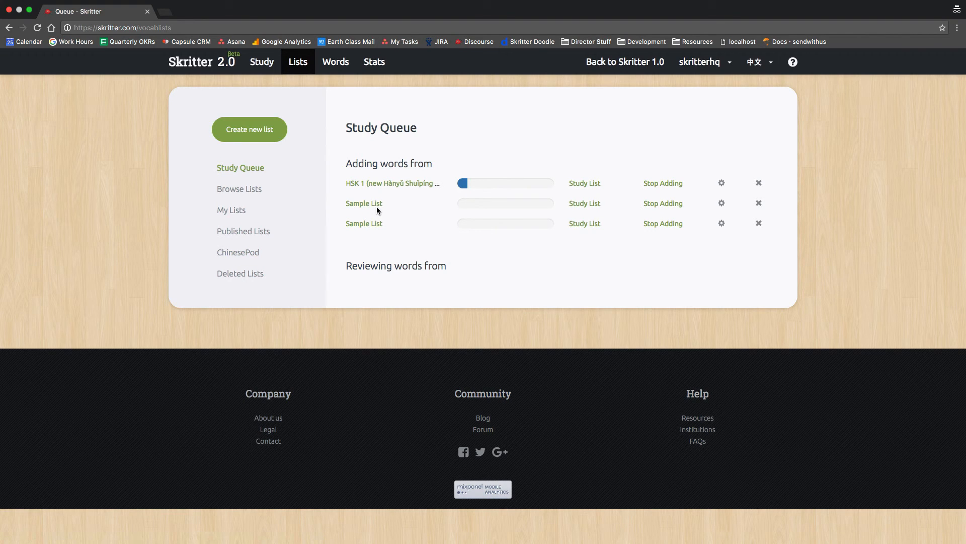
click(216, 64)
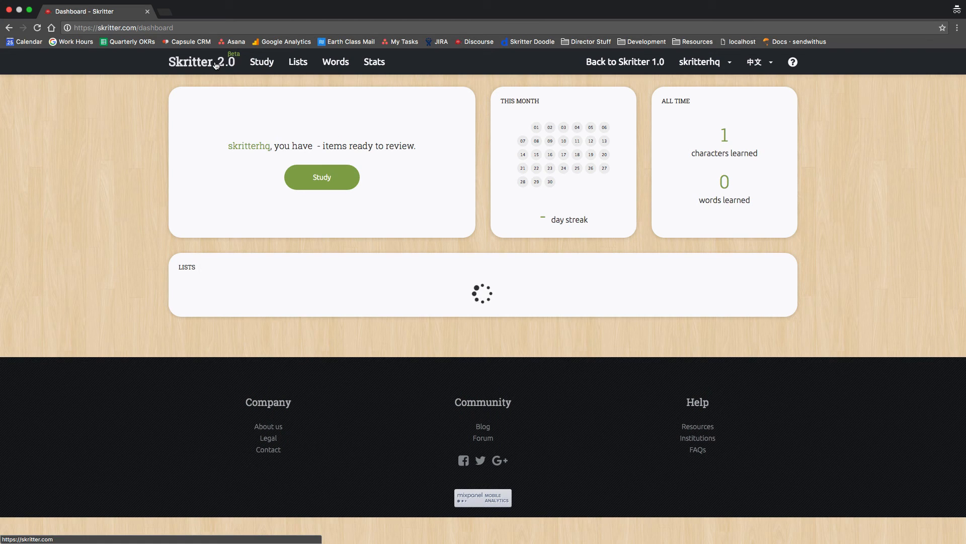